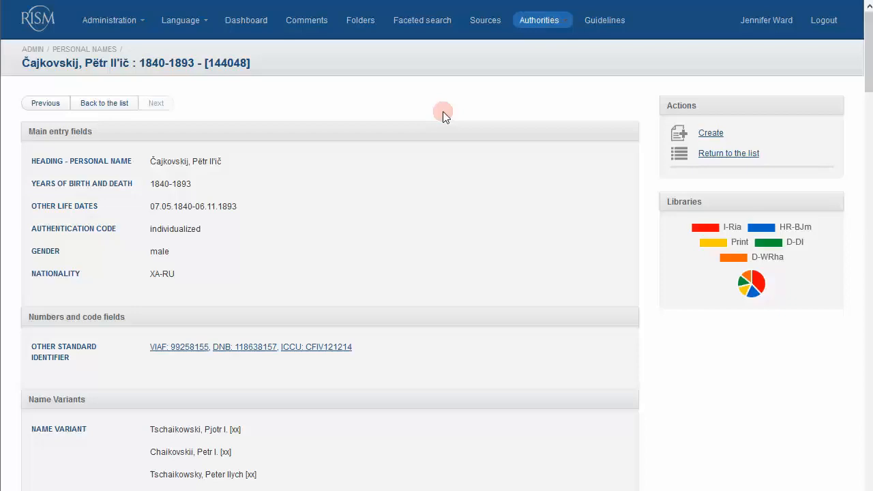
Examine the existing personal name records for Čajkovskij and for the two composers named Giacomo Puccini
scroll(443, 114, "down", 1)
scroll(442, 113, "down", 5)
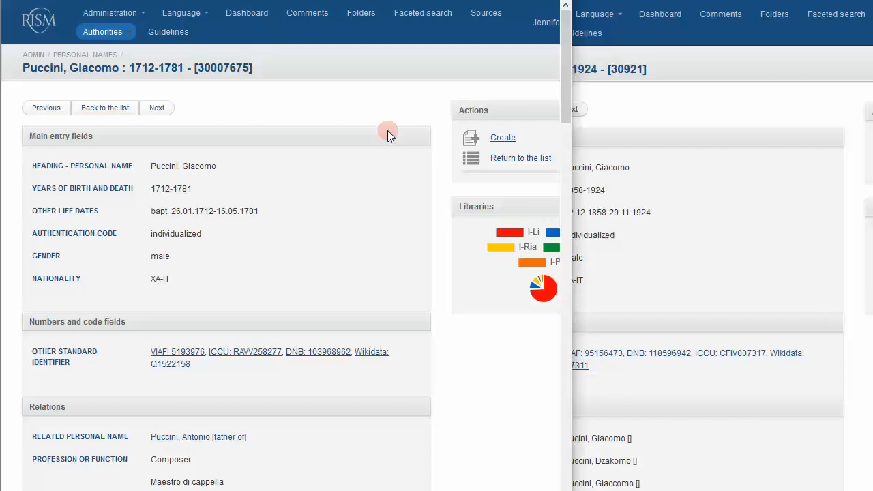
left_click(683, 130)
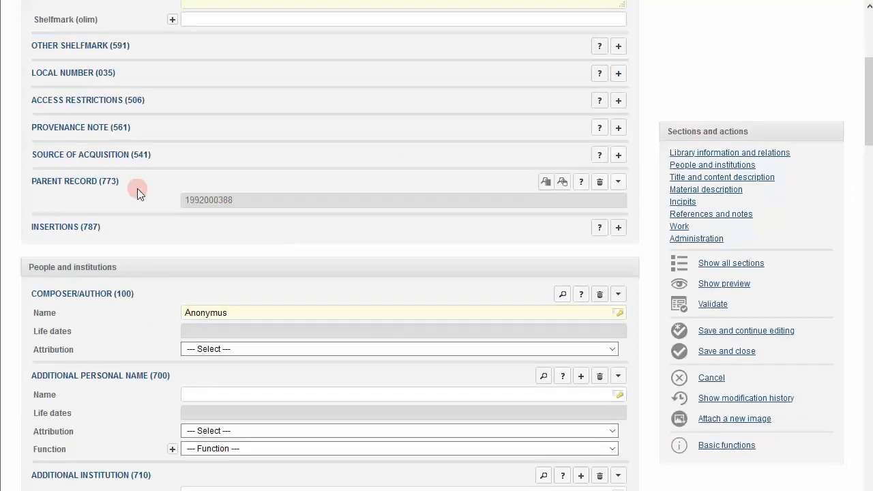
Replace the Anonymus composer with the confirmed new value "Clarke, Rebecca", save the source, and open her personal name record for editing
left_click_drag(244, 312, 108, 294)
type("Clarke, Rebecca")
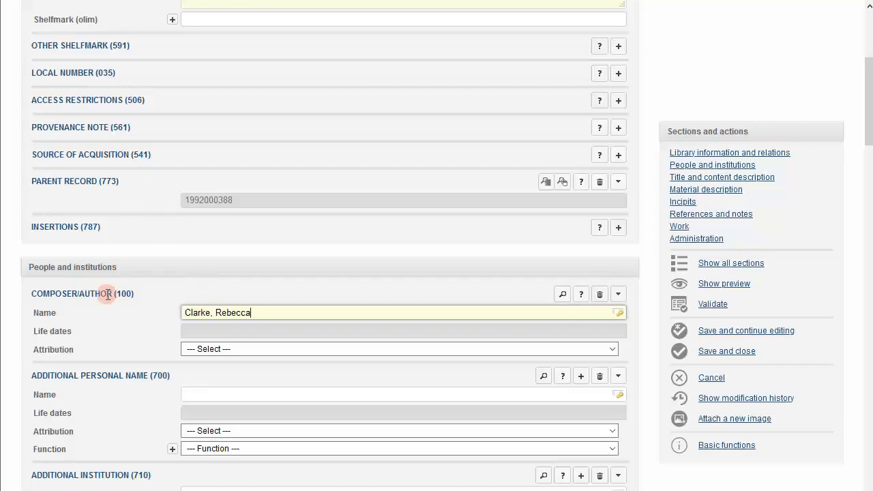
left_click(136, 343)
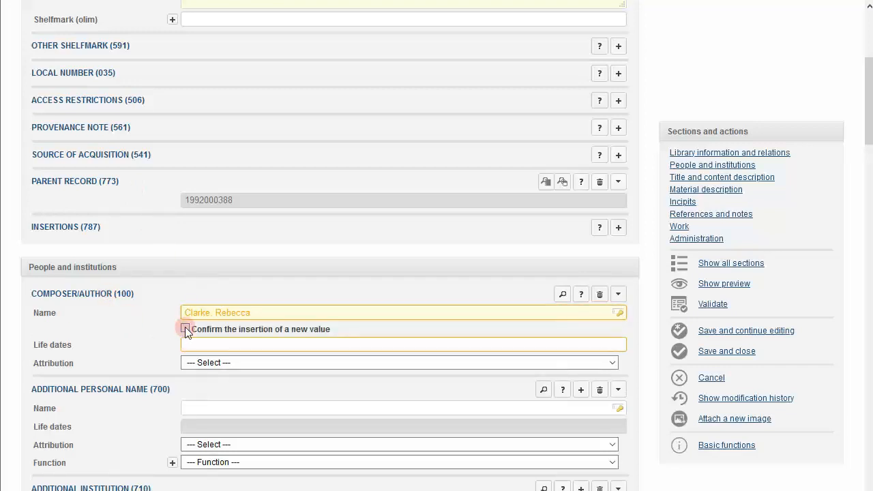
left_click(185, 328)
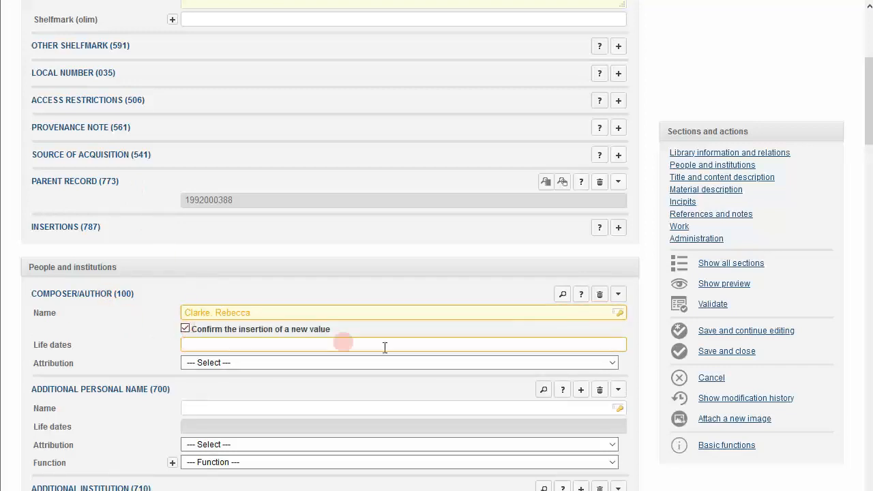
left_click(738, 354)
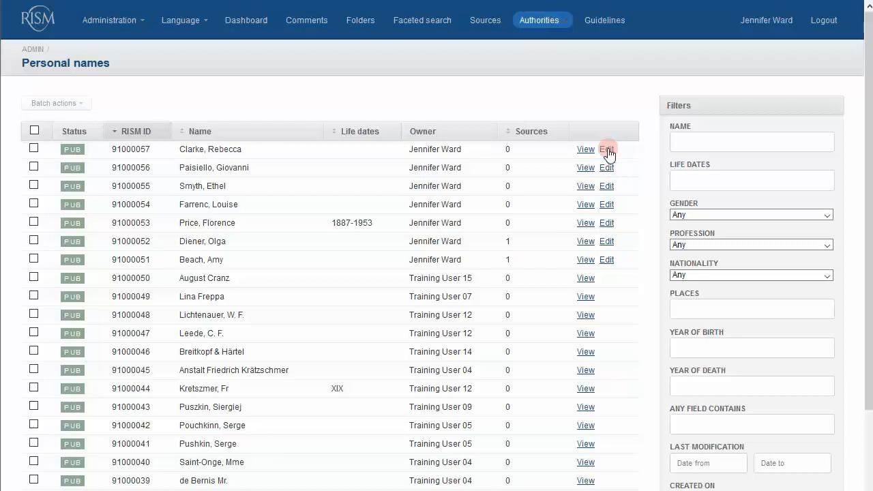
left_click(606, 150)
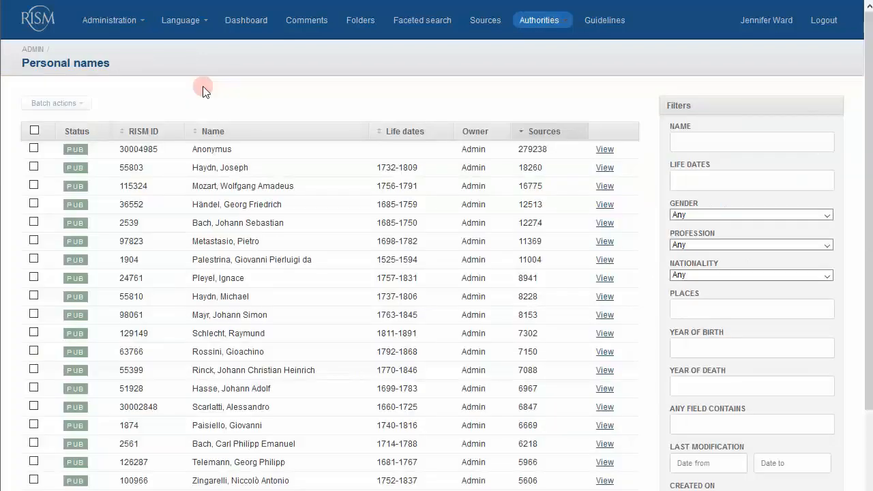
Create a new personal name record with the person's name in surname-comma-forenames form as heading and "OFM" as religious order
scroll(443, 275, "down", 3)
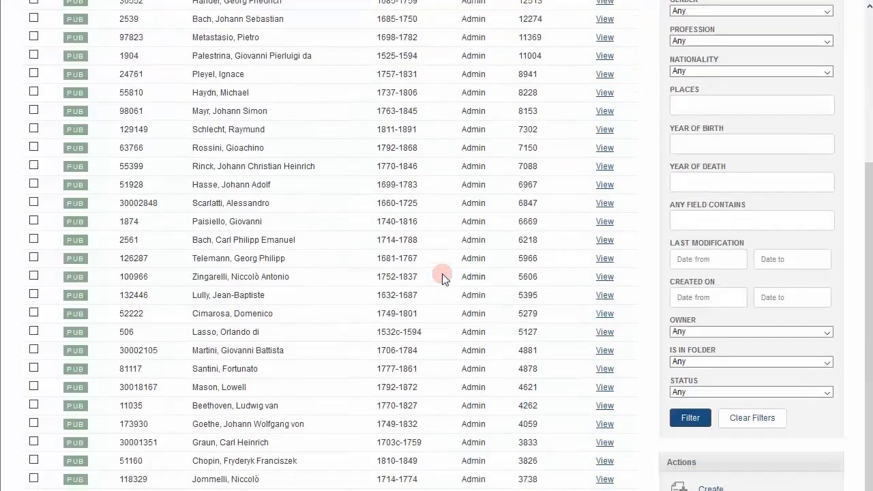
left_click(710, 487)
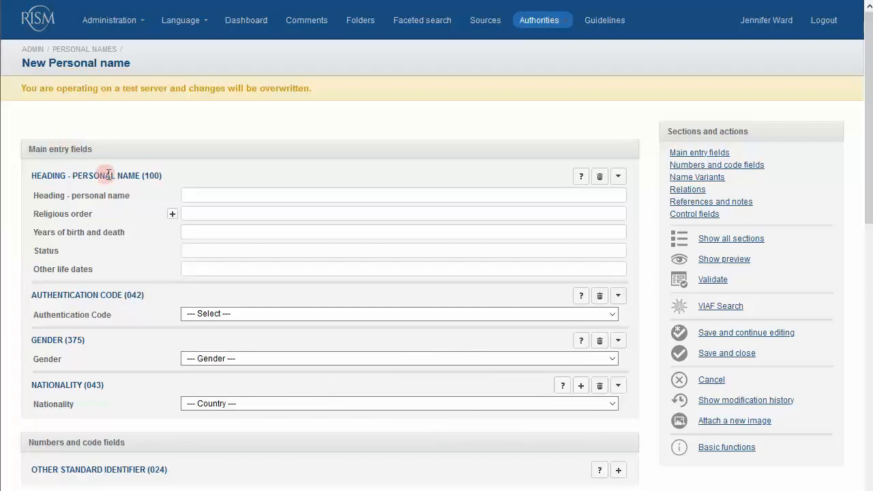
left_click(219, 198)
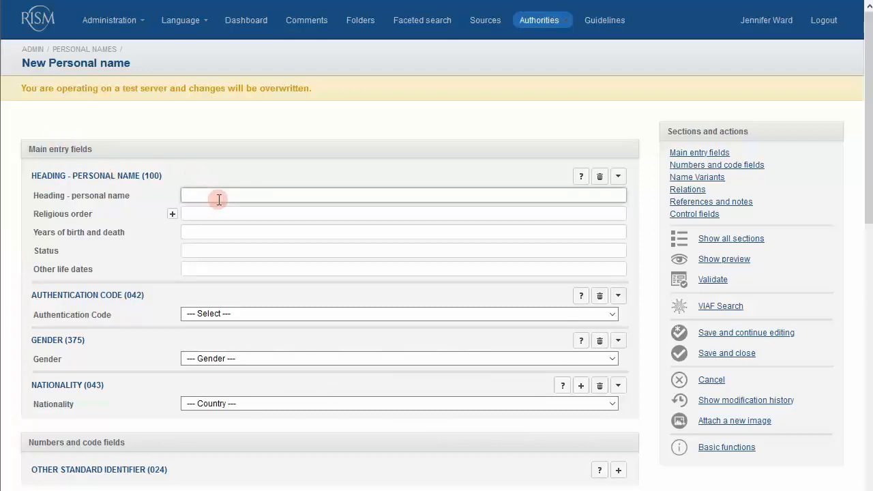
type("Cargniel-Rogerio Antonio")
left_click(219, 198)
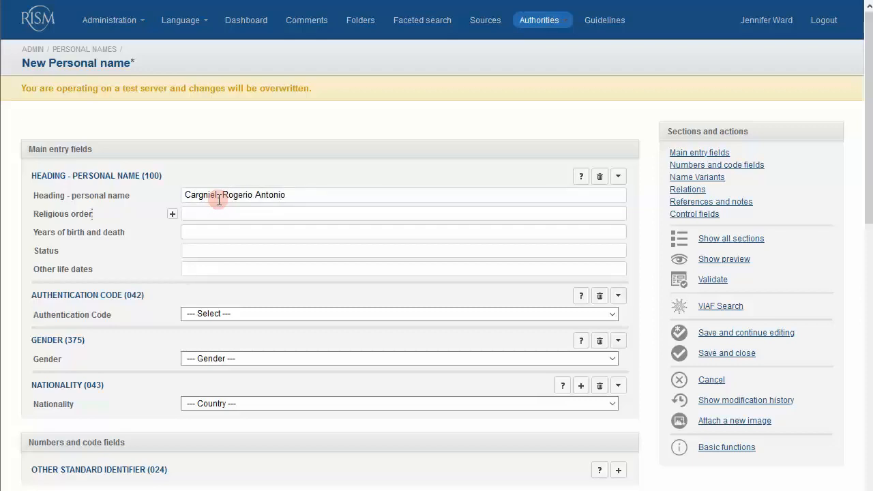
key("BackSpace")
type(",")
left_click(231, 214)
type("OFM")
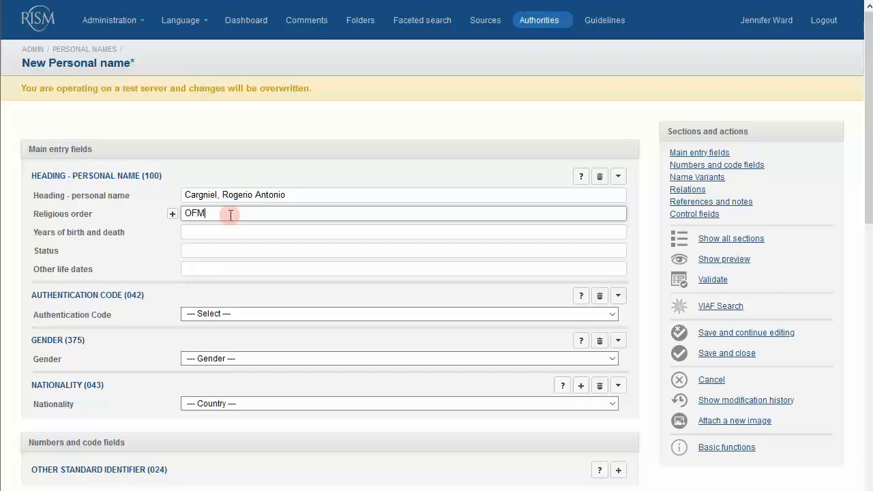
Fill in the person's years of birth and death, and set the gender to male and the nationality to Argentina
left_click(236, 233)
type("1887-1956")
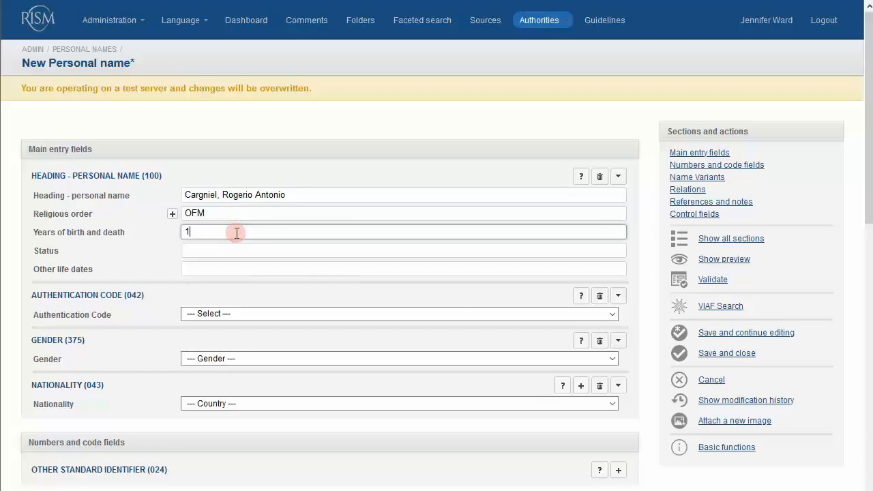
left_click(263, 358)
left_click(273, 386)
left_click(282, 404)
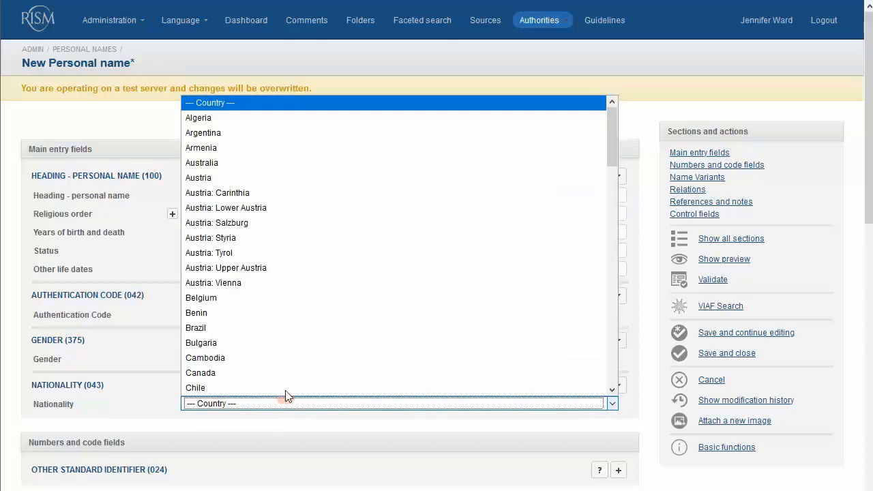
left_click(266, 132)
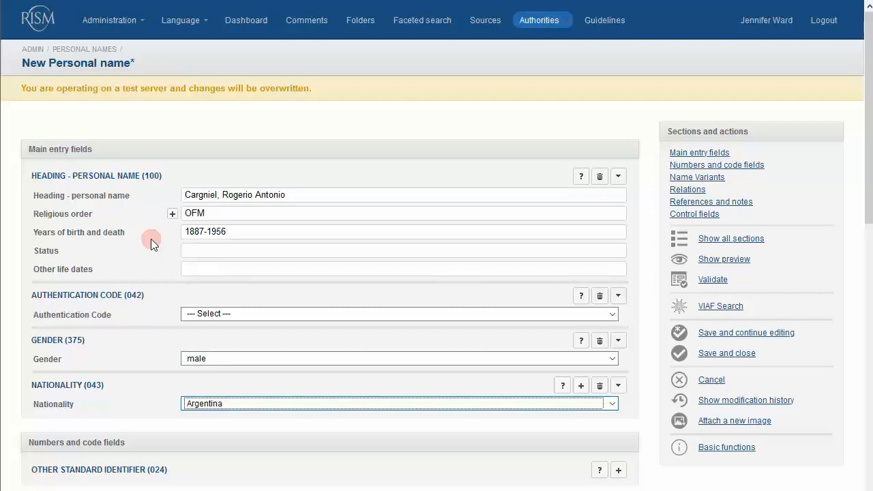
Enter the name variant "R. A. C." and set its type of variant to Initials
scroll(151, 239, "down", 2)
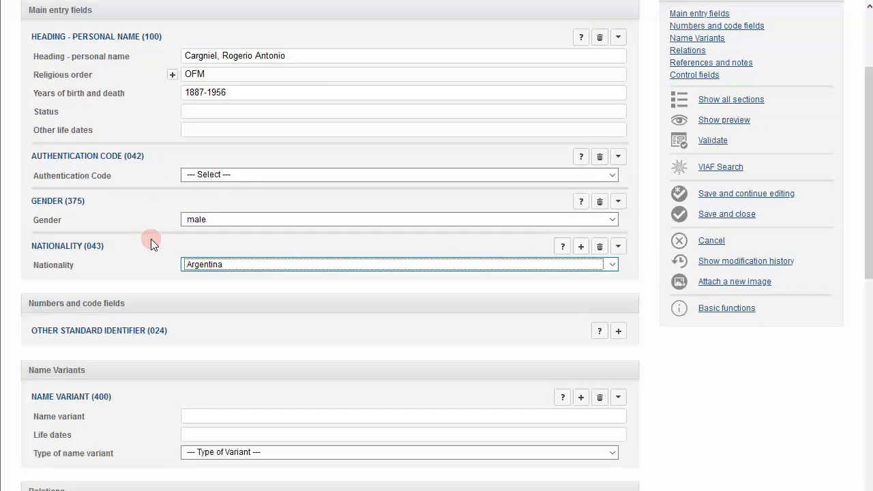
scroll(151, 239, "down", 2)
left_click(230, 278)
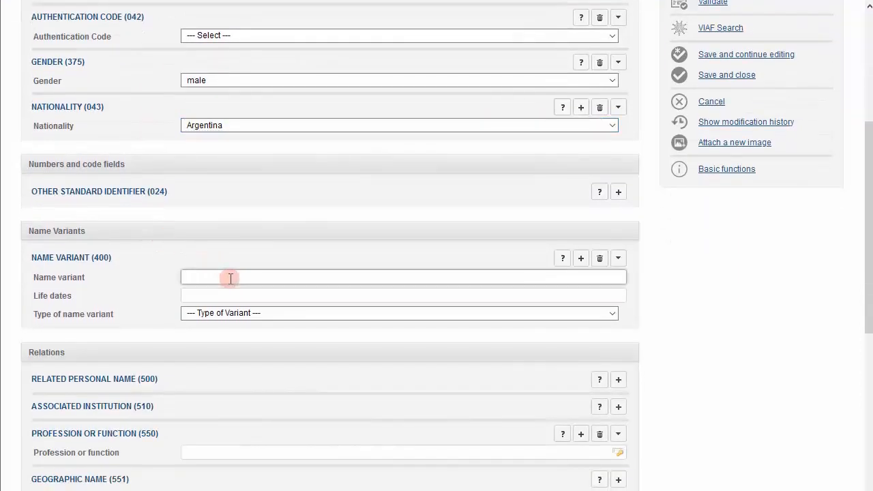
scroll(502, 47, "down", 3)
type("R. A")
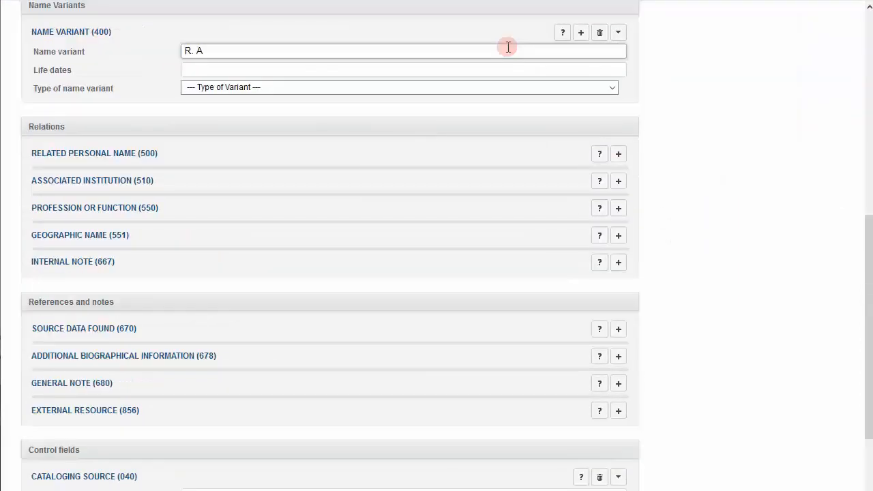
type(". C.")
left_click(537, 86)
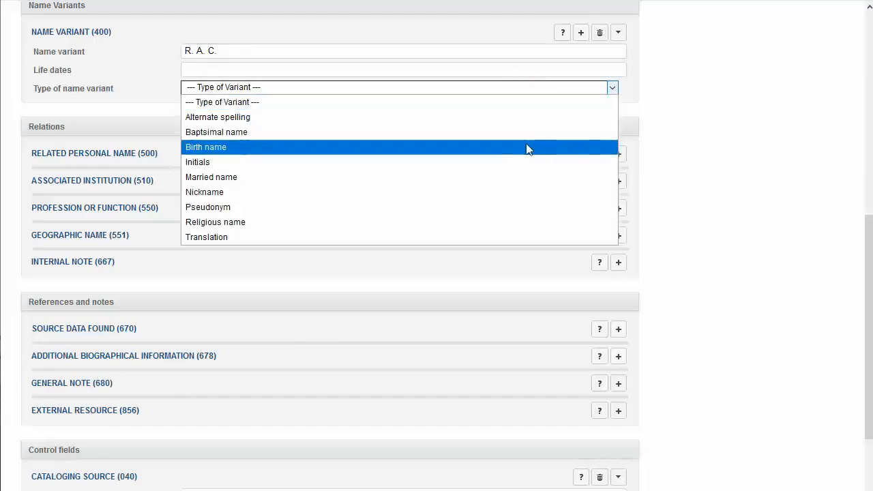
left_click(525, 161)
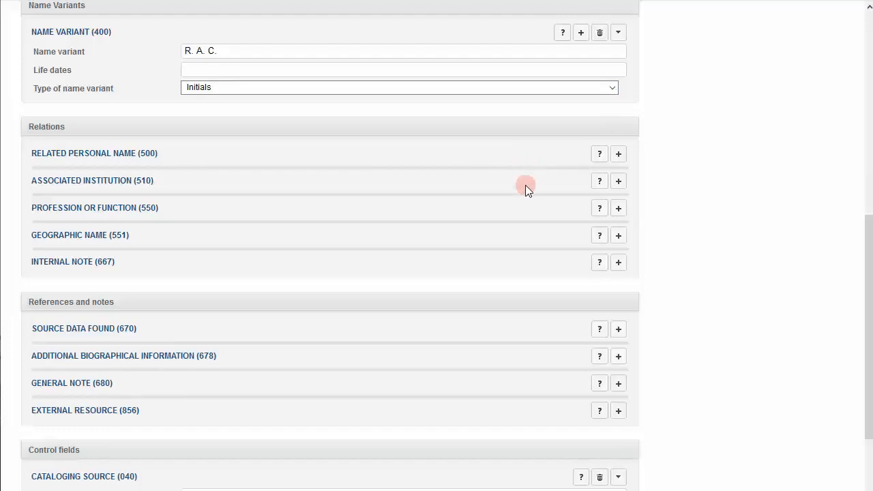
Add Composer and Priest as two separate profession or function entries, and save and close the record
left_click(619, 209)
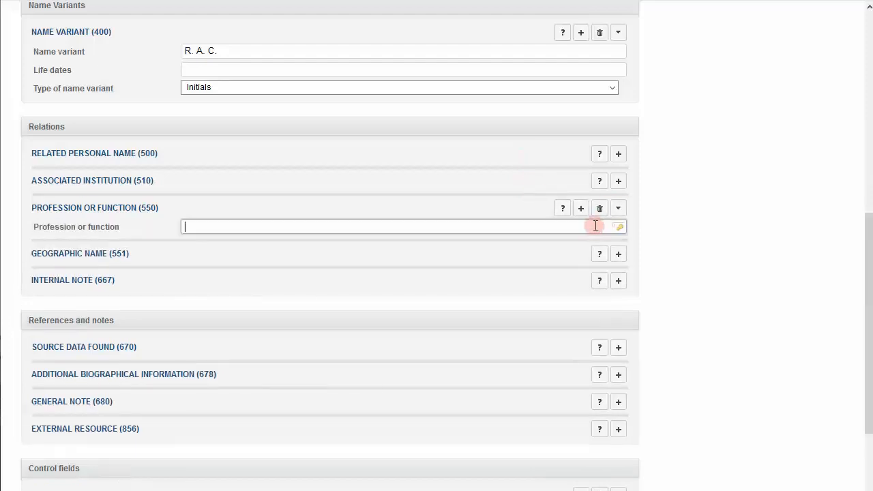
type("Composer")
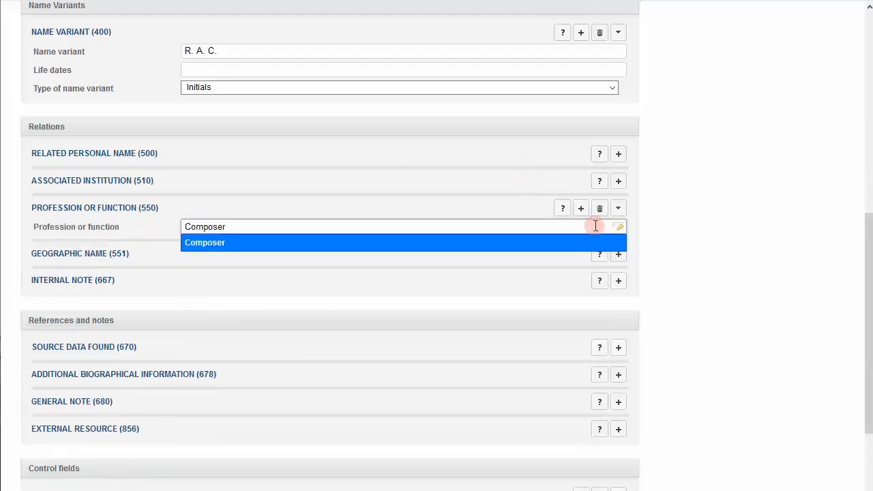
left_click(594, 244)
left_click(580, 208)
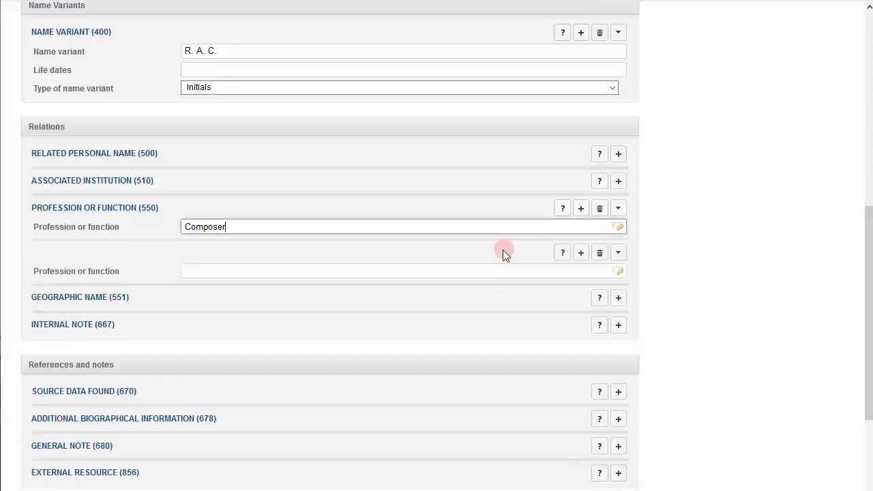
type("Priest")
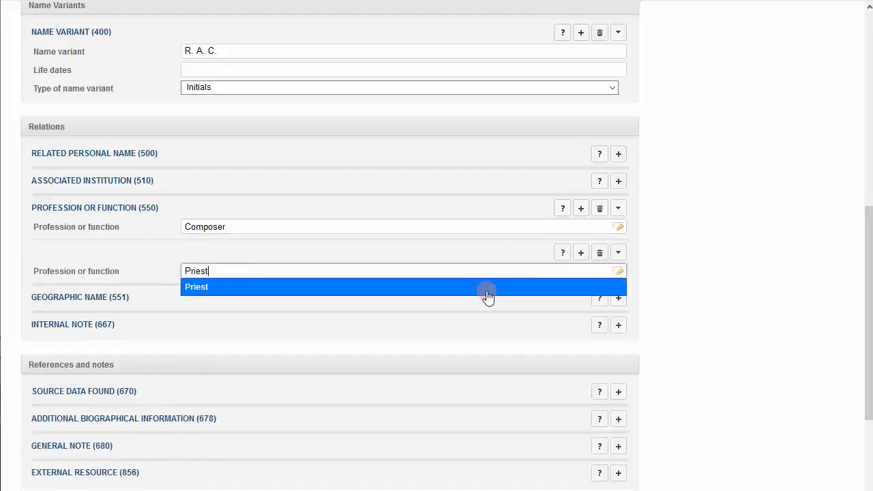
left_click(489, 294)
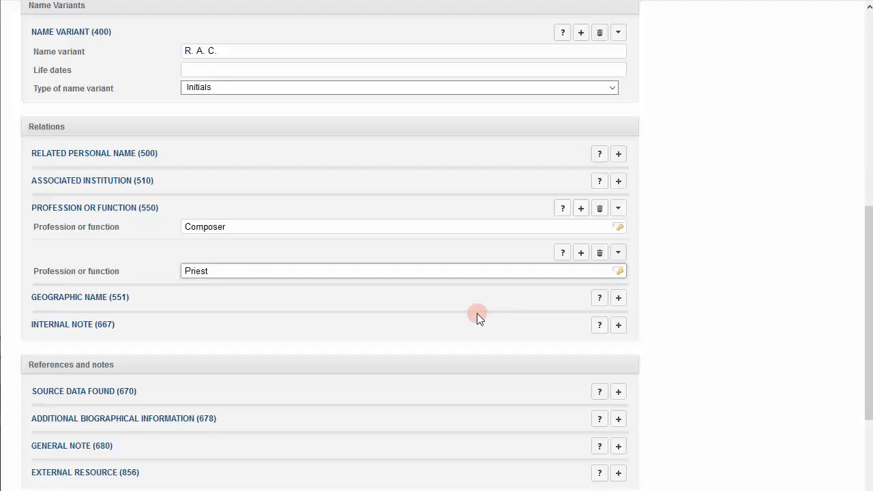
scroll(477, 313, "up", 6)
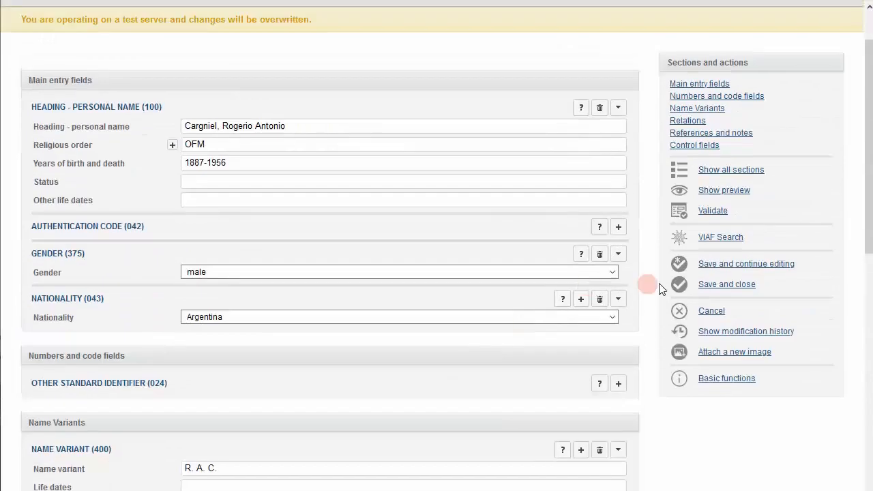
left_click(724, 285)
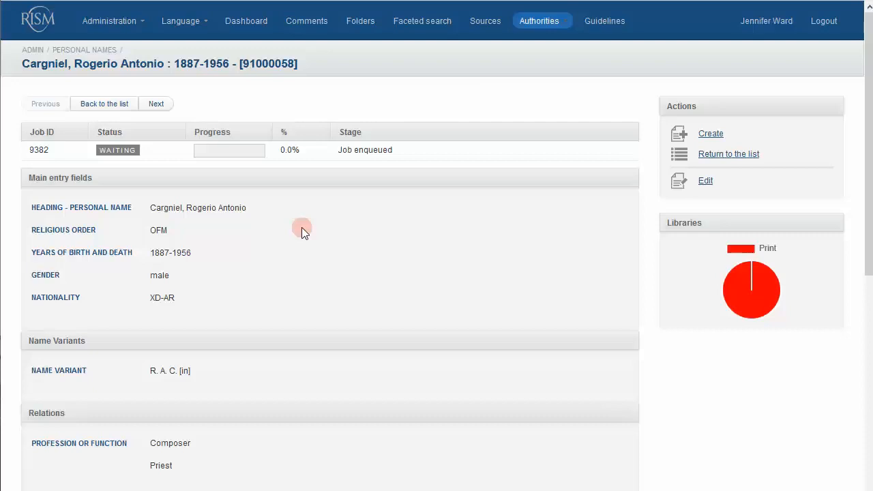
Add the comment "Born in Gorizia." to the saved personal name record
scroll(301, 227, "down", 3)
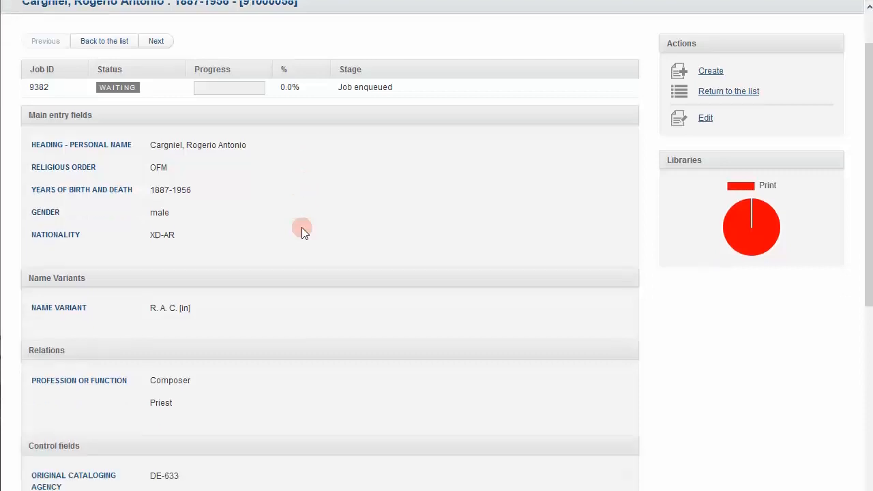
scroll(301, 228, "down", 5)
left_click(360, 353)
type("Born in Gor")
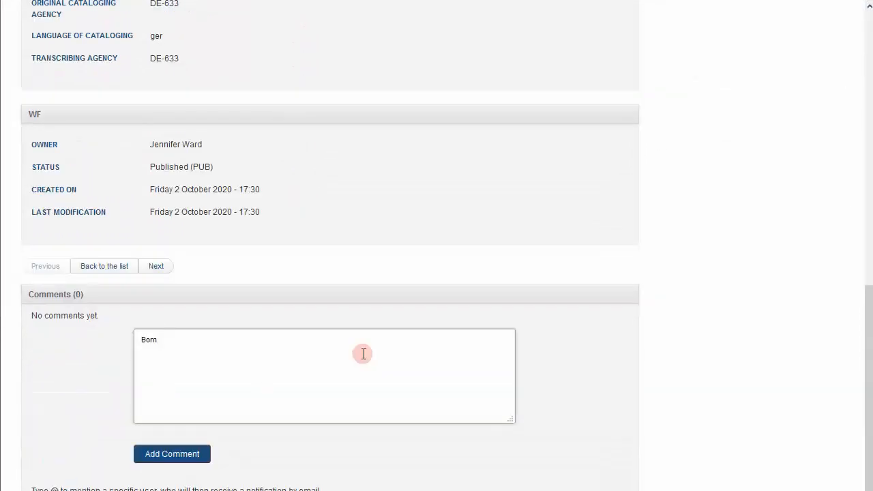
type("izia.")
left_click(155, 455)
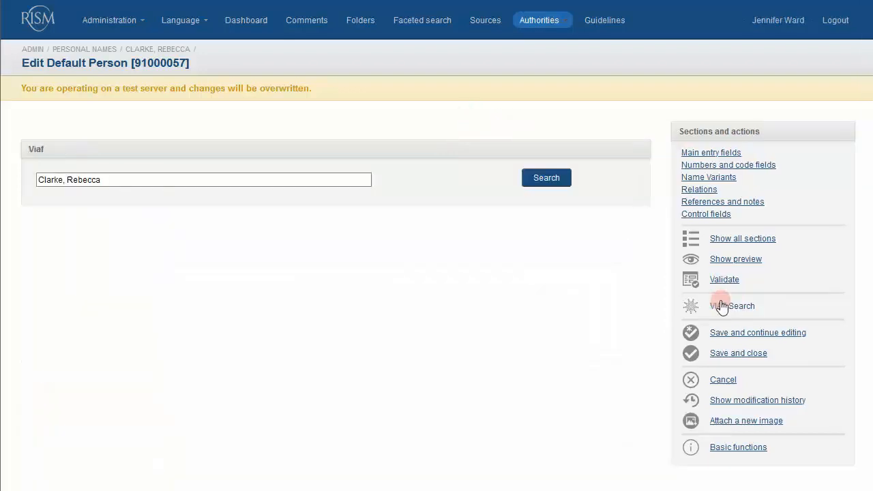
Search VIAF for "Clarke, Rebecca", check the full VIAF record, and import the DNB entry for Clarke, Rebecca
left_click(551, 178)
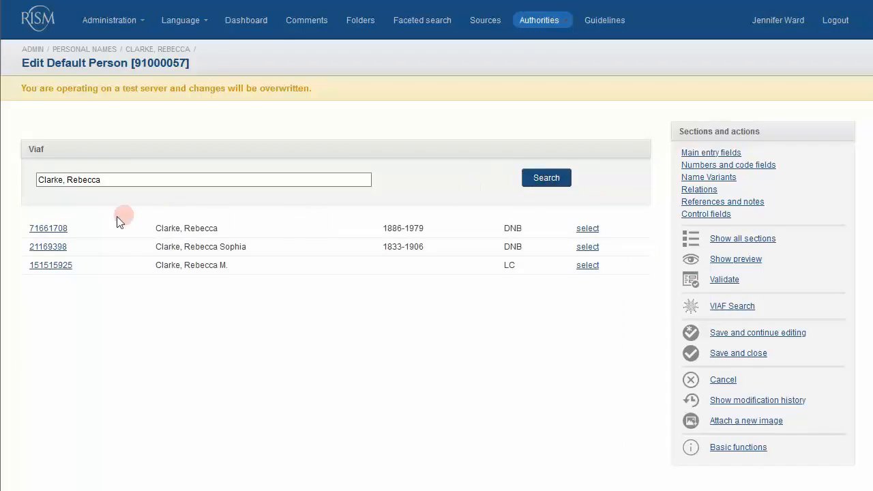
left_click(48, 230)
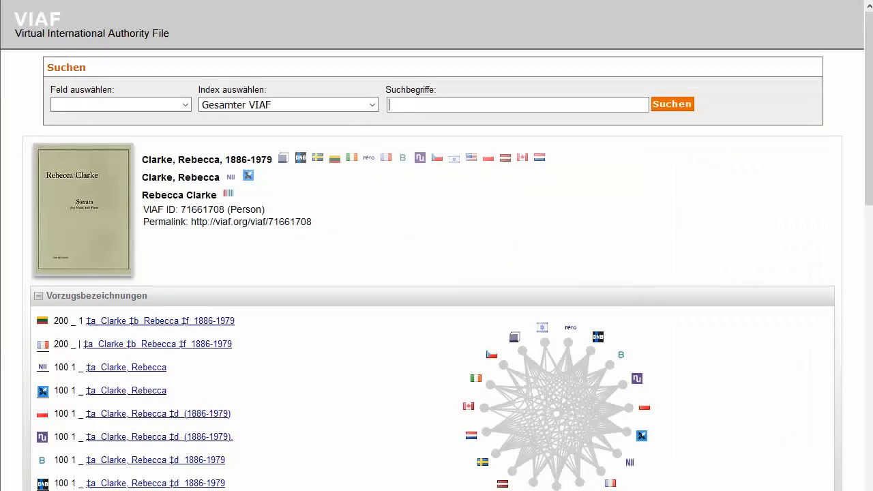
key("ctrl+w")
left_click(587, 229)
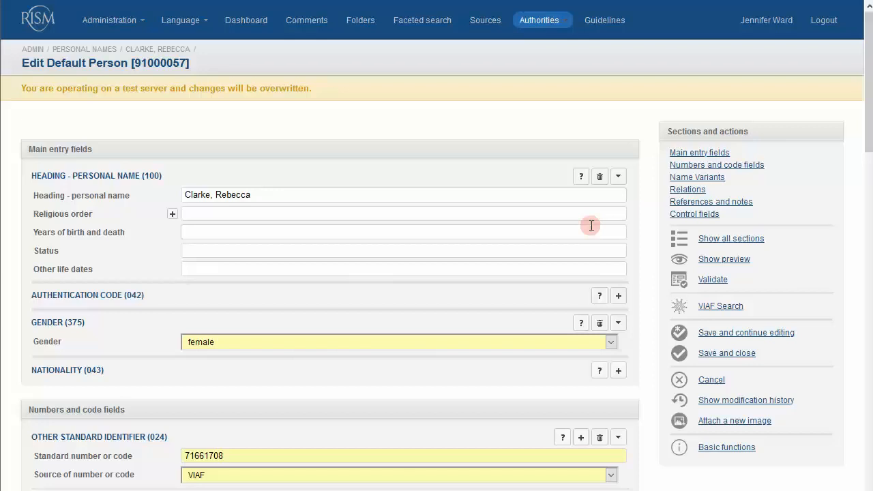
left_click(617, 371)
left_click(588, 388)
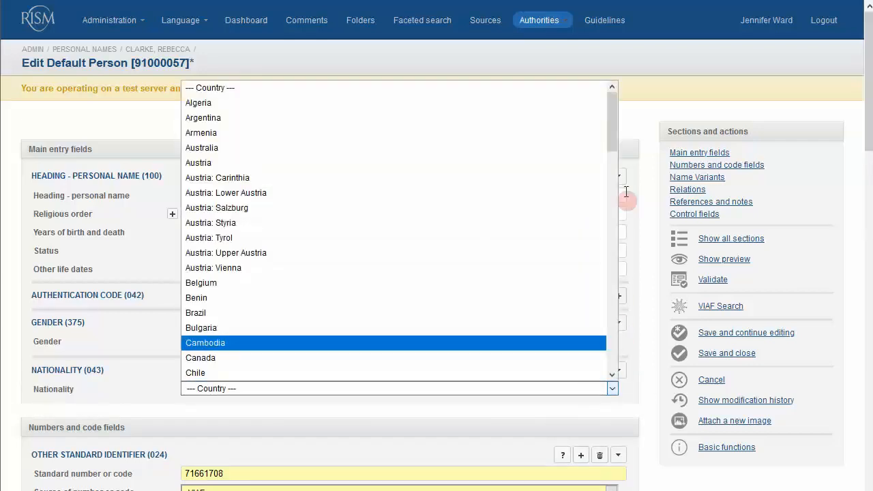
scroll(541, 195, "down", 7)
scroll(541, 196, "down", 10)
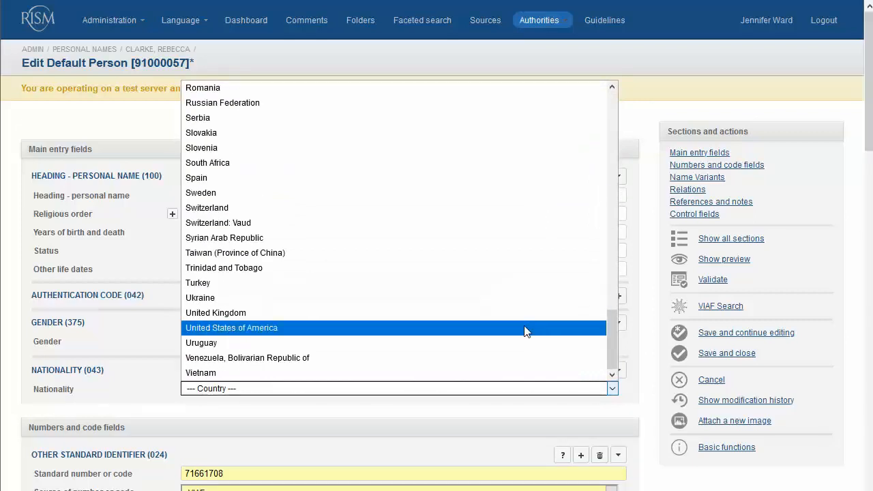
left_click(524, 328)
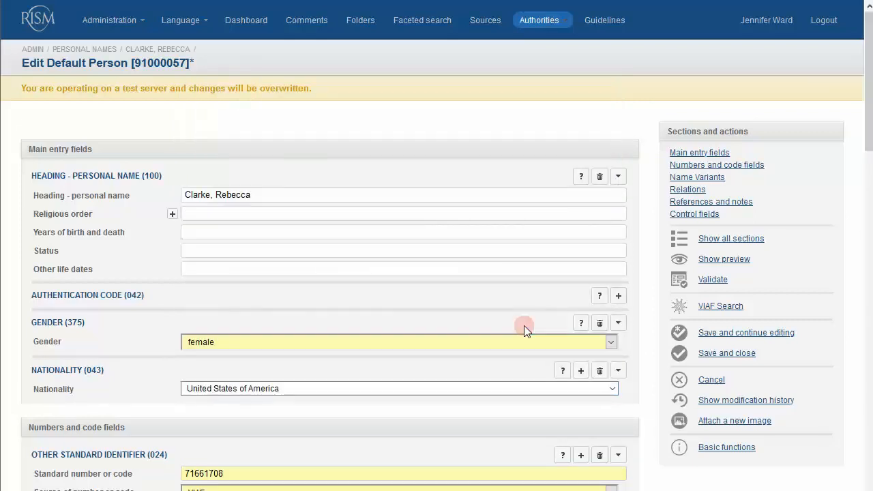